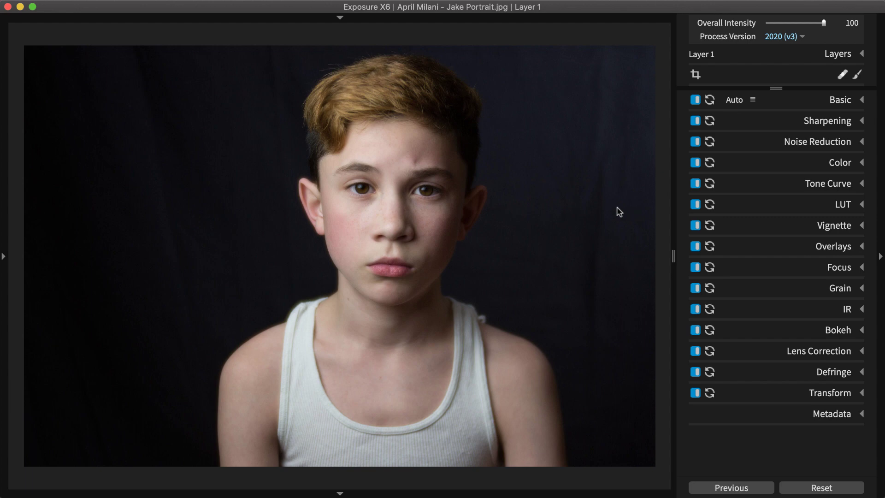
# - Zoom to 1:1 in the Navigator, centre the view on the boy's face, then hide the left panel
pyautogui.click(4, 85)
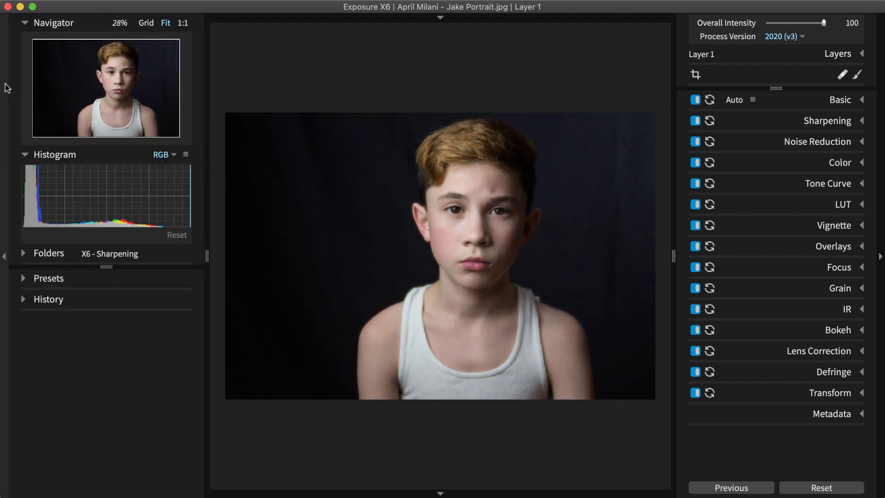
pyautogui.click(182, 23)
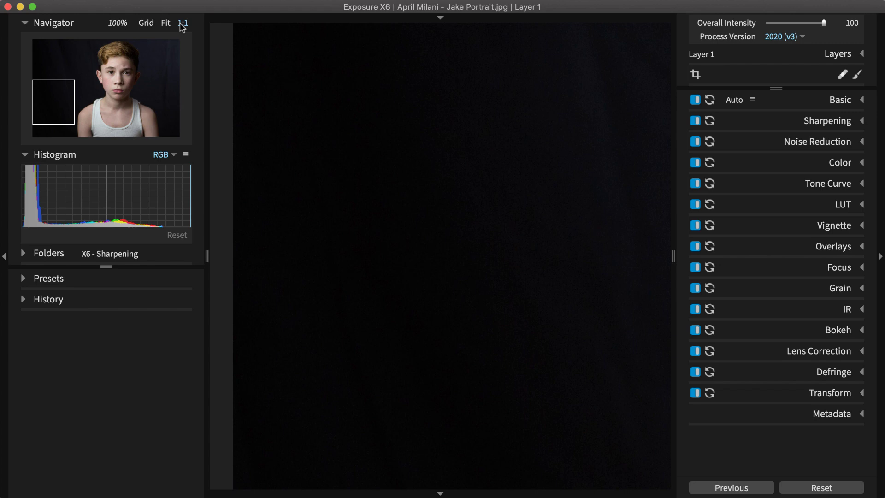
pyautogui.moveTo(65, 91); pyautogui.dragTo(119, 81)
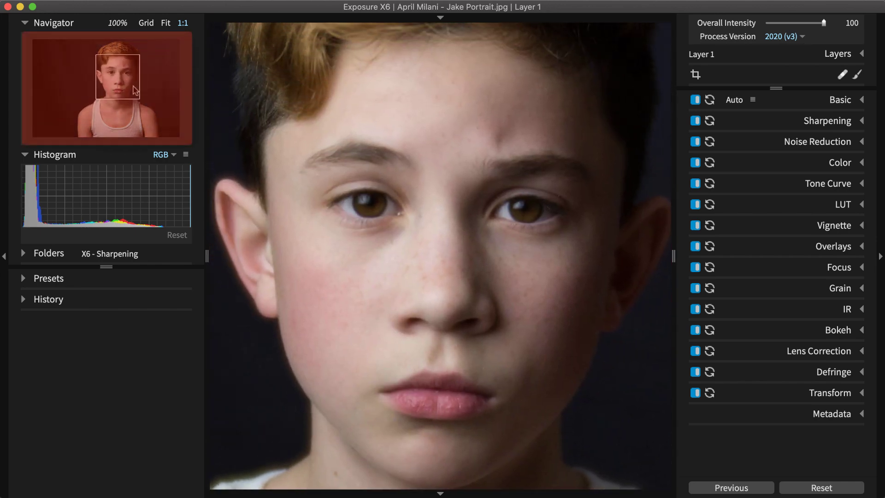
pyautogui.click(5, 72)
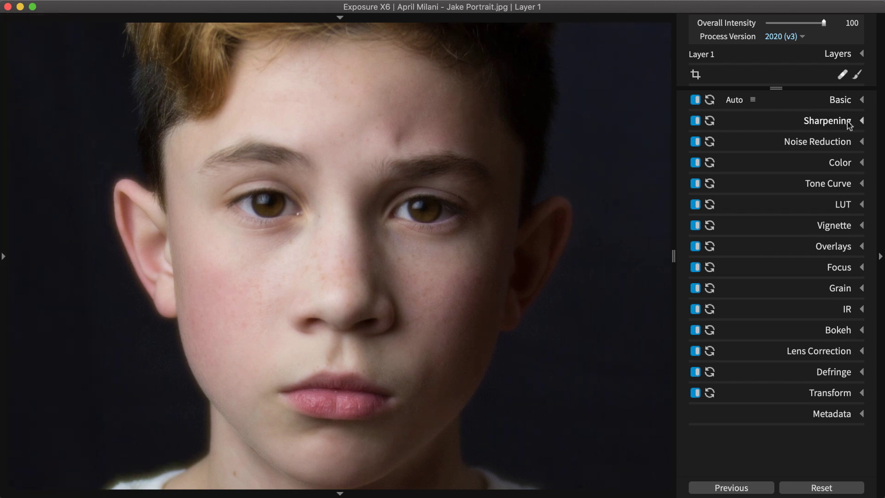
# - Raise the portrait's Sharpening Amount to 150 and adjust Radius using the grey edge-mask preview
pyautogui.click(849, 124)
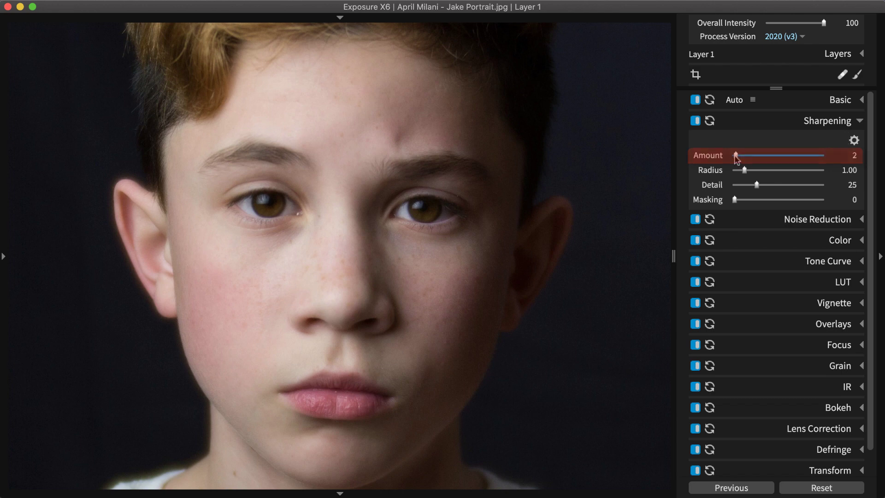
pyautogui.moveTo(735, 155); pyautogui.dragTo(819, 160)
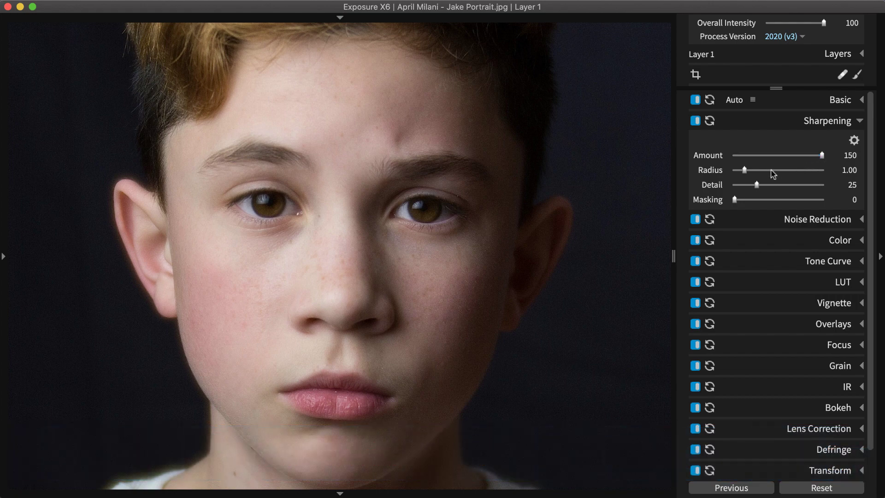
pyautogui.moveTo(744, 170); pyautogui.dragTo(772, 179)
pyautogui.keyDown('alt'); pyautogui.click(747, 171); pyautogui.keyUp('alt')
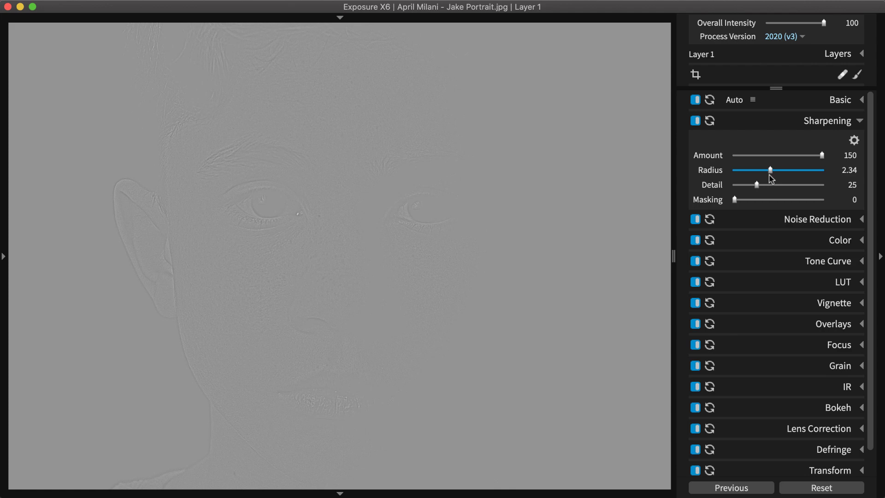
# - Set sharpening Radius 2.34, Detail 69, Masking 26, then bring Amount back down to 75
pyautogui.moveTo(772, 179); pyautogui.dragTo(771, 180)
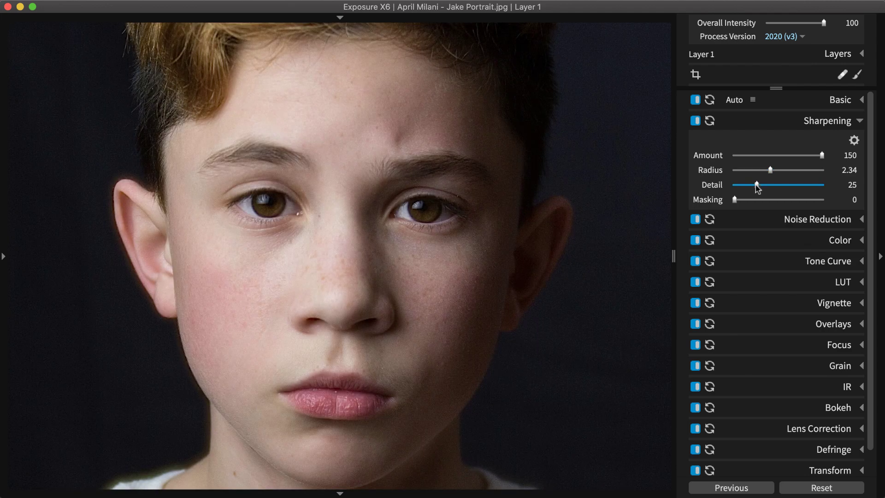
pyautogui.moveTo(756, 184); pyautogui.dragTo(795, 186)
pyautogui.moveTo(734, 200); pyautogui.dragTo(758, 200)
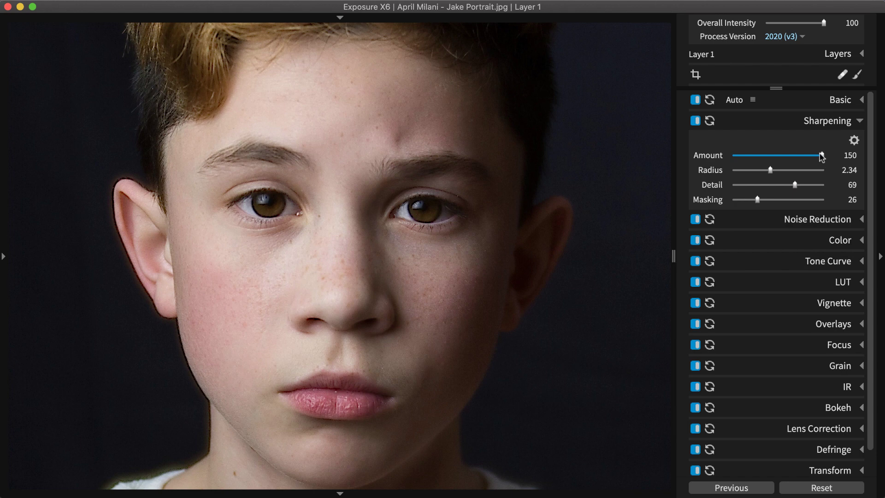
pyautogui.moveTo(821, 157); pyautogui.dragTo(779, 158)
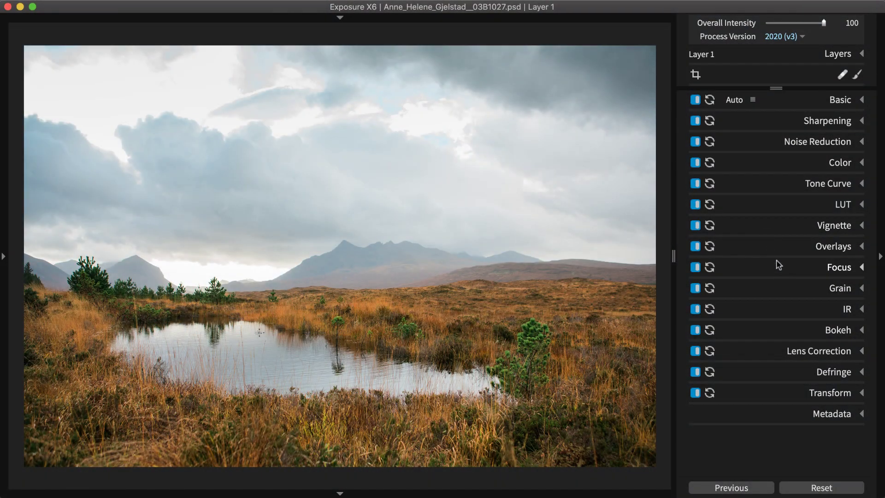
# - Expand the landscape's Focus panel to reveal Sharpen at Amount 0.00, Radius 25.00, Threshold 0.00
pyautogui.click(783, 269)
pyautogui.scroll(-3, 784, 230)
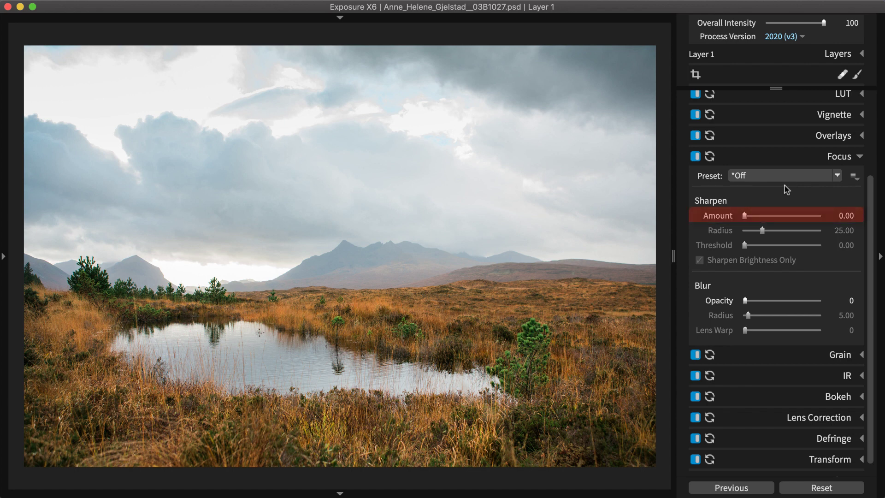
# - Set Focus Sharpen Amount to 74.80 and Threshold to 17.07
pyautogui.click(745, 216)
pyautogui.moveTo(746, 216); pyautogui.dragTo(764, 236)
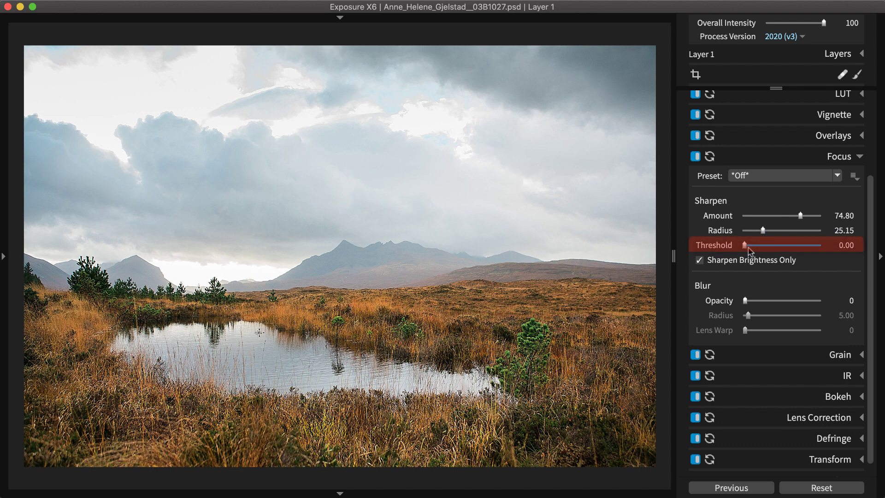
pyautogui.moveTo(745, 247)
pyautogui.mouseDown()
pyautogui.moveTo(813, 246)
pyautogui.moveTo(758, 249)
pyautogui.mouseUp()
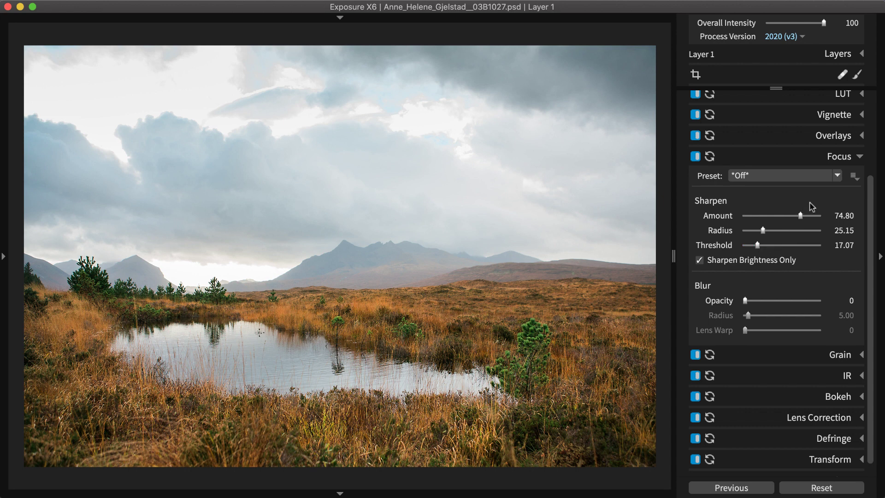
# - Check the Focus preset list and close it, leaving the preset on Off
pyautogui.click(838, 176)
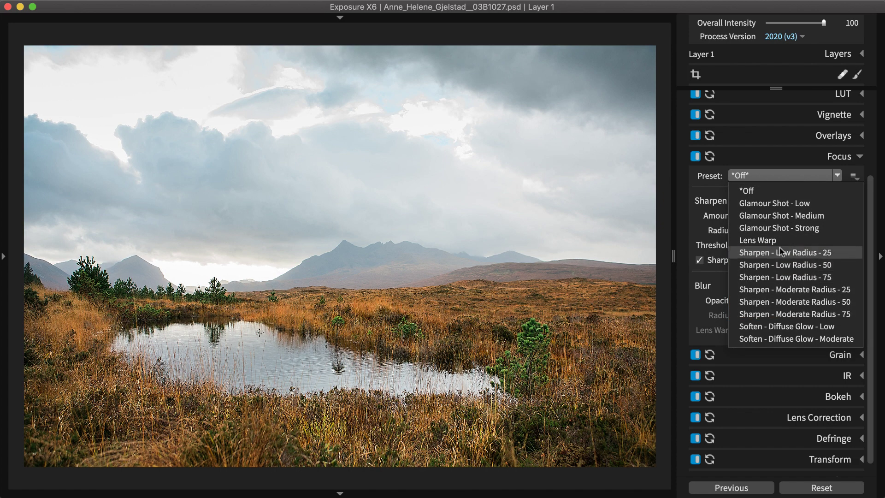
pyautogui.click(704, 193)
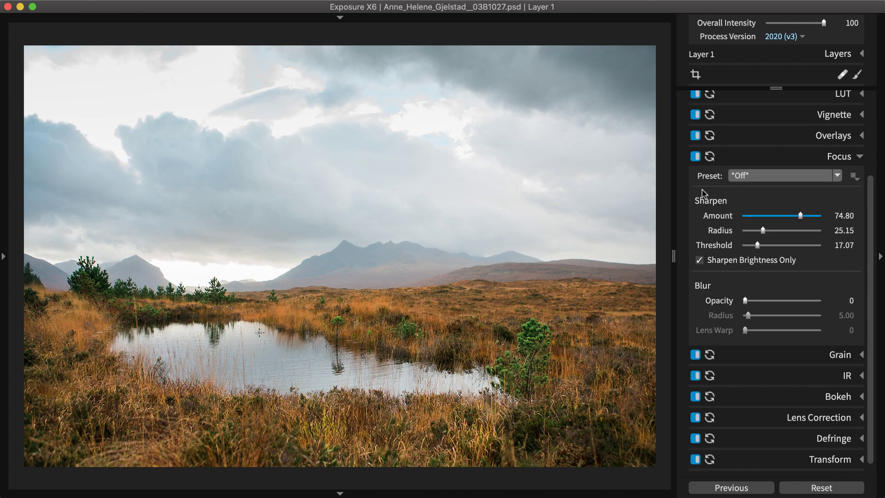
pyautogui.scroll(1, 775, 231)
pyautogui.scroll(-1, 768, 235)
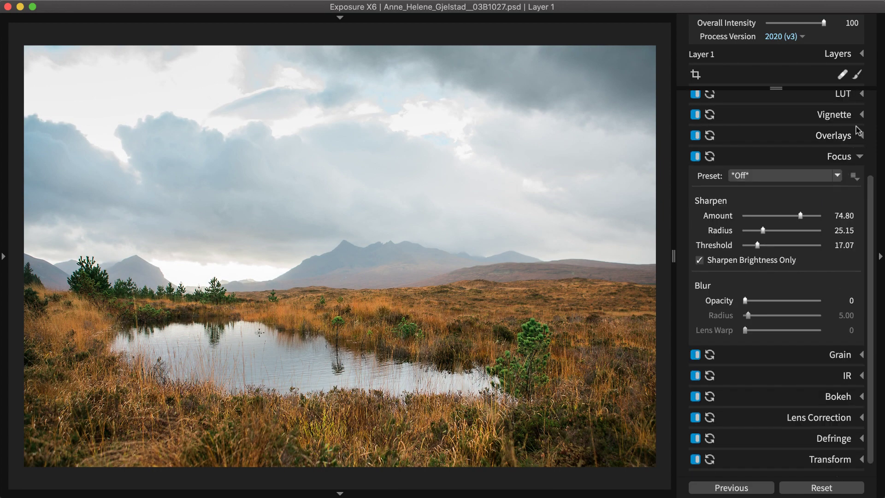
# - At 100% zoom, brush the Focus sharpening along the distant horizon hills
pyautogui.click(857, 75)
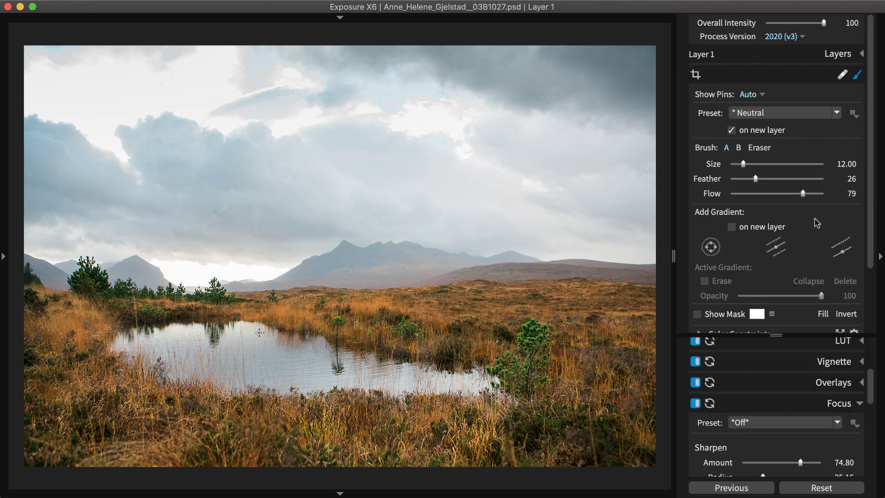
pyautogui.scroll(-3, 816, 221)
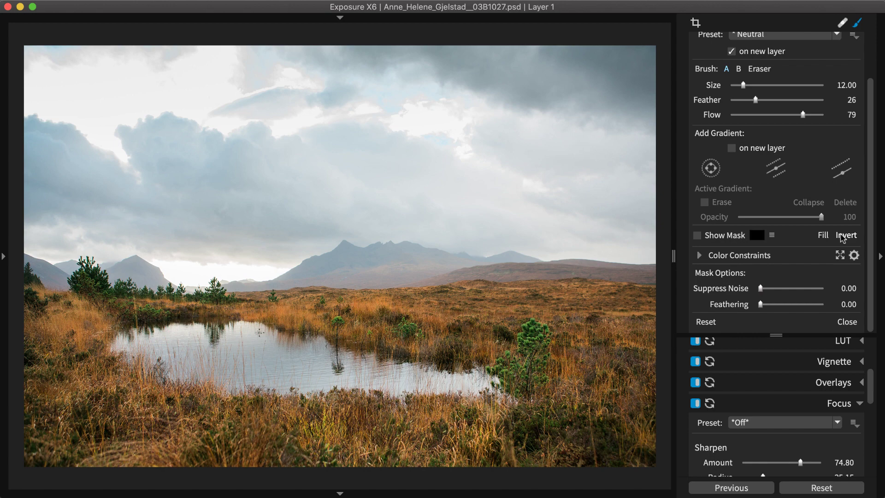
pyautogui.click(4, 194)
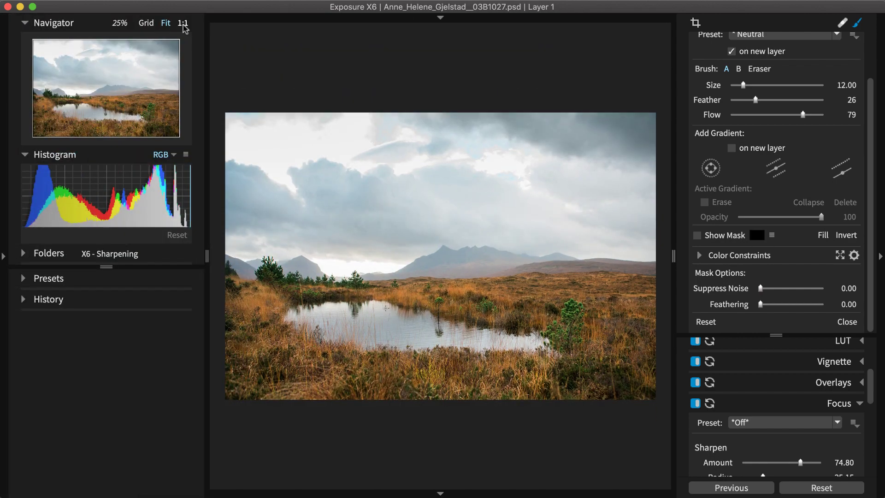
pyautogui.click(183, 28)
pyautogui.press('super+Left')
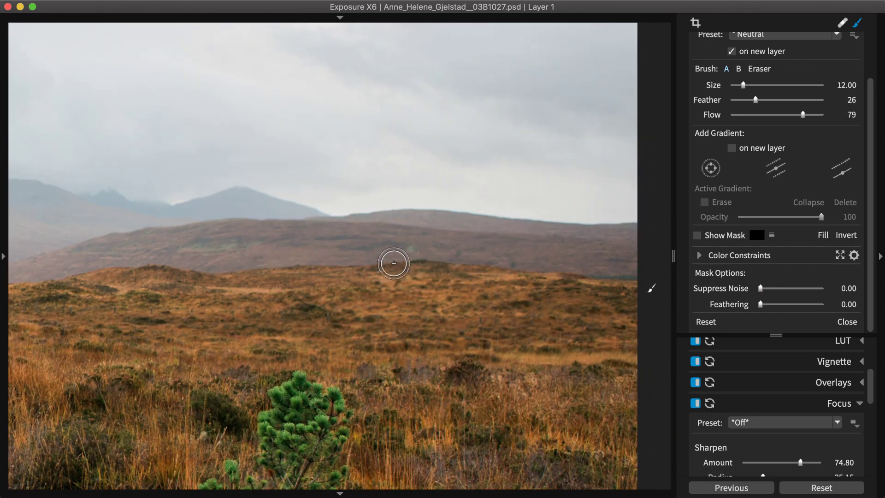
pyautogui.moveTo(385, 263); pyautogui.dragTo(168, 268)
# - Fit the photo back in view and lower the Focus layer's opacity to 62
pyautogui.click(4, 256)
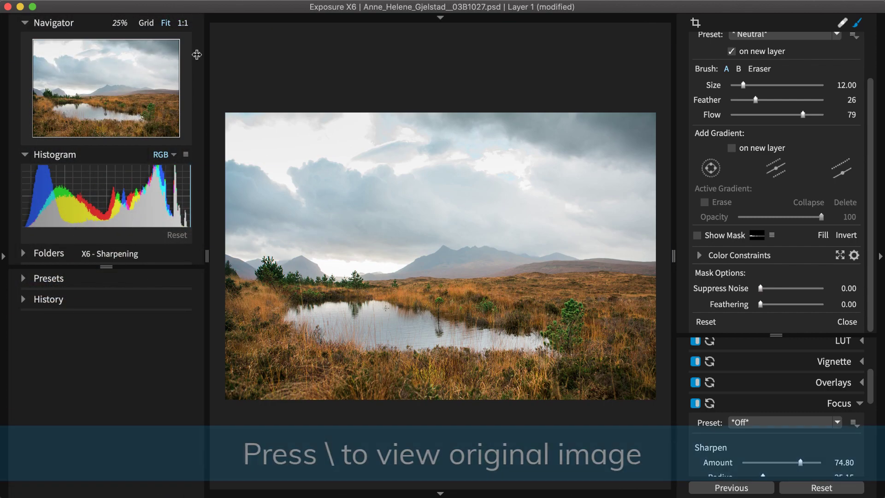
pyautogui.press('super+Left')
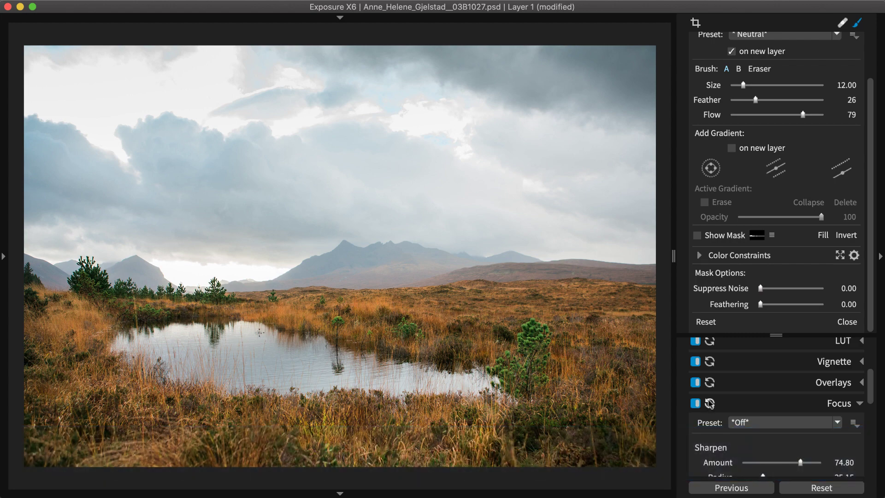
pyautogui.scroll(5, 857, 92)
pyautogui.click(844, 88)
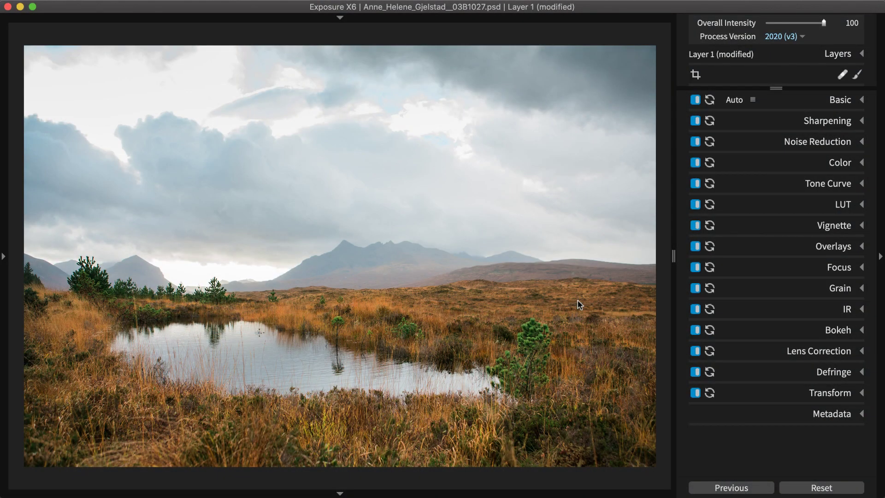
# - Open the Print dialog with Cmd+P and enable Output Sharpening
pyautogui.press('super+p')
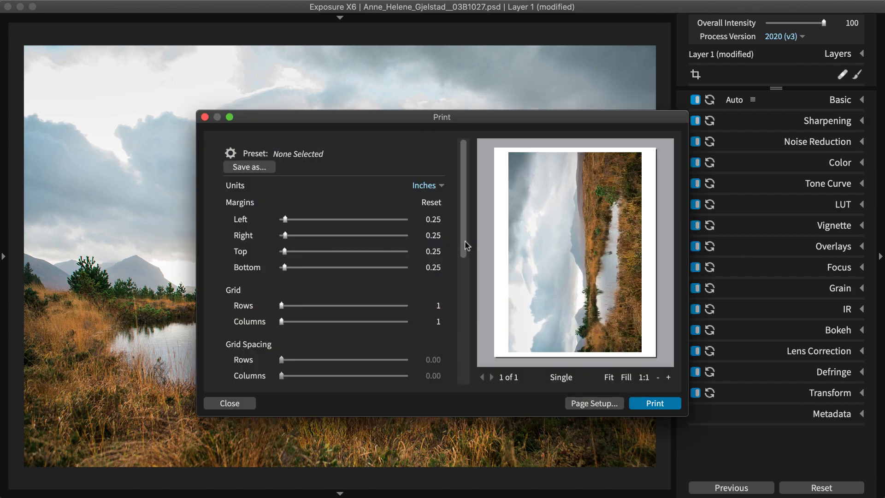
pyautogui.moveTo(466, 246); pyautogui.dragTo(463, 394)
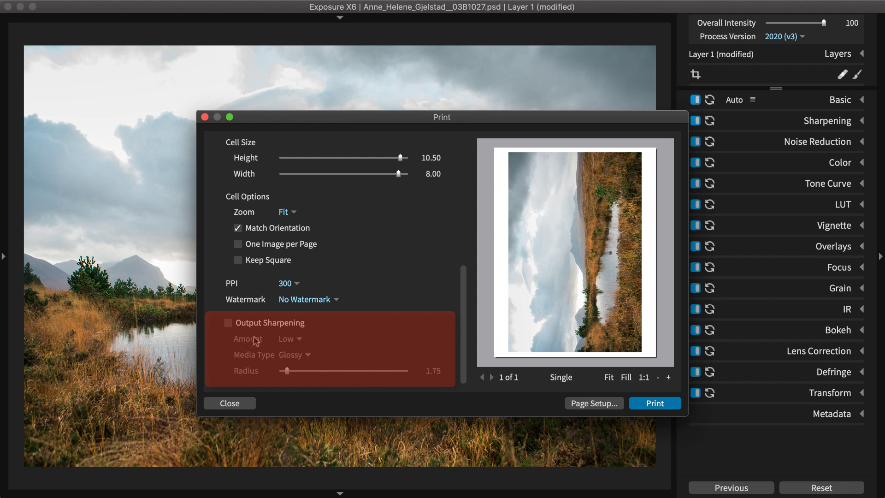
pyautogui.click(228, 324)
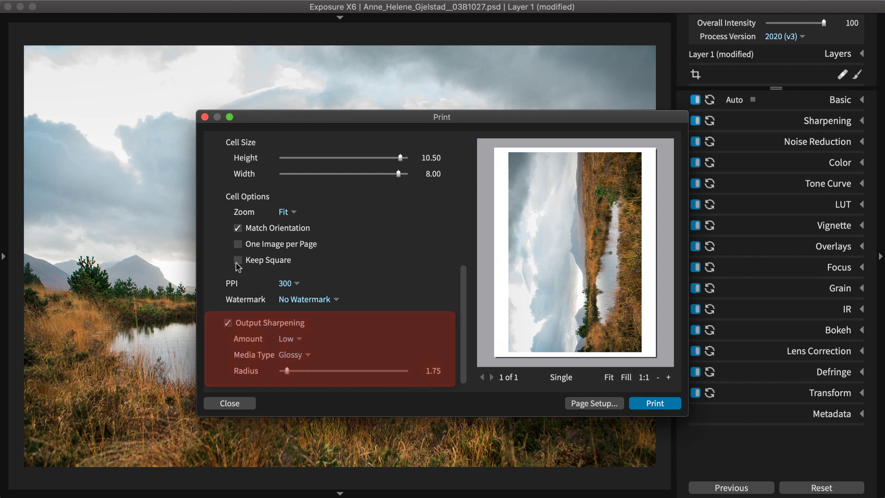
# - Enlarge the Print dialog and set the Output Sharpening Amount to Medium
pyautogui.moveTo(198, 112); pyautogui.dragTo(23, 22)
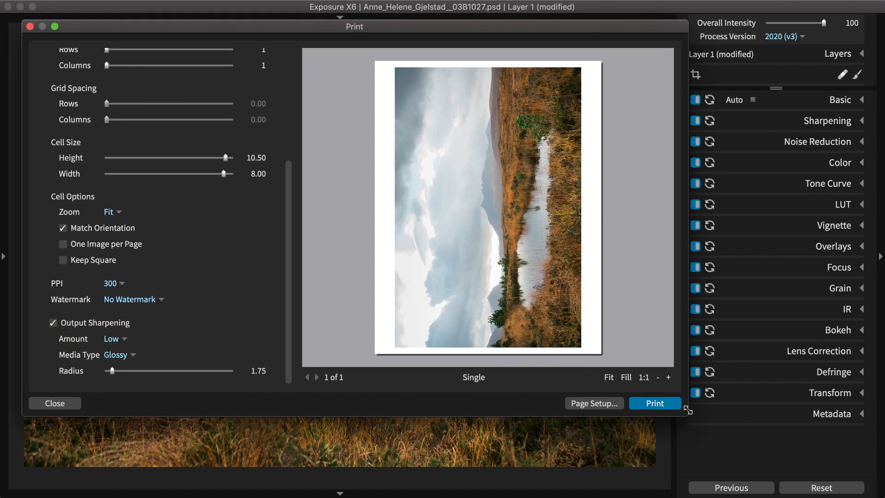
pyautogui.moveTo(688, 413); pyautogui.dragTo(874, 485)
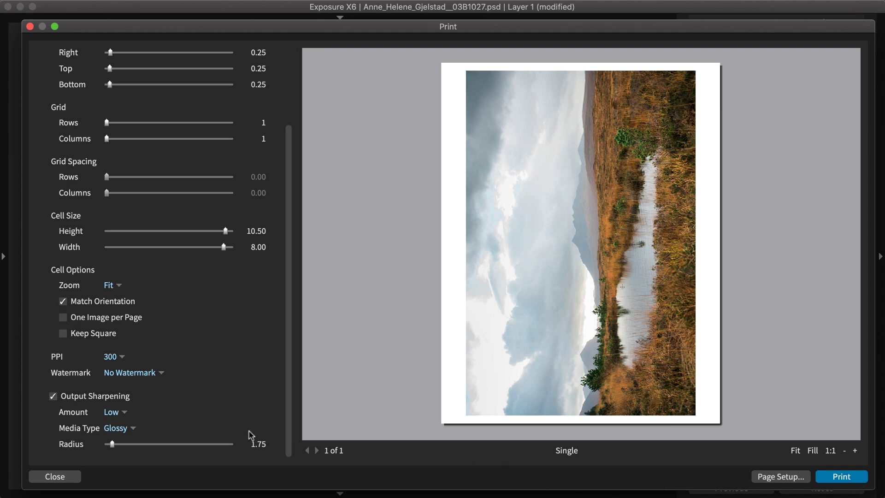
pyautogui.click(116, 415)
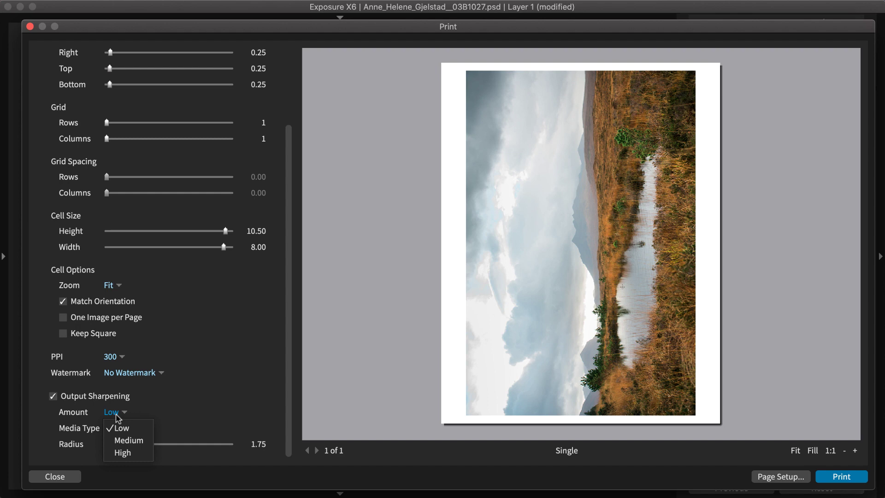
pyautogui.click(129, 442)
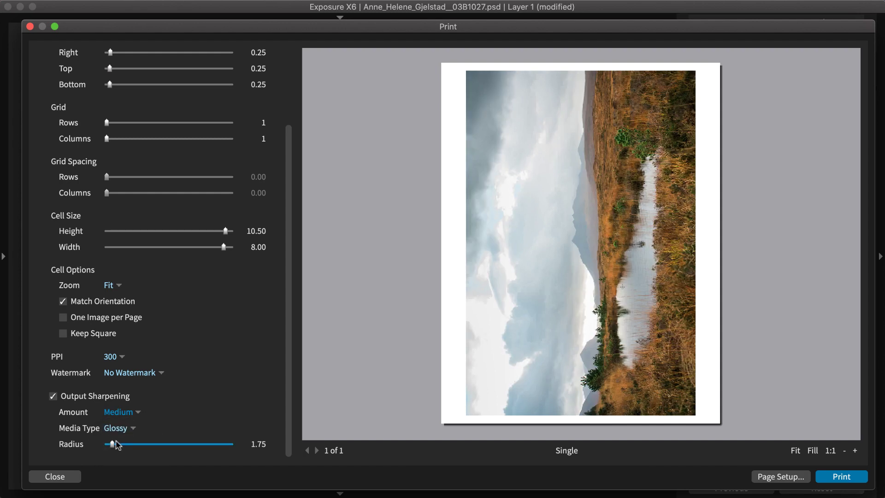
# - Try Radius 20.60, then set Media Type back to Glossy at Radius 1.75
pyautogui.moveTo(113, 445); pyautogui.dragTo(192, 448)
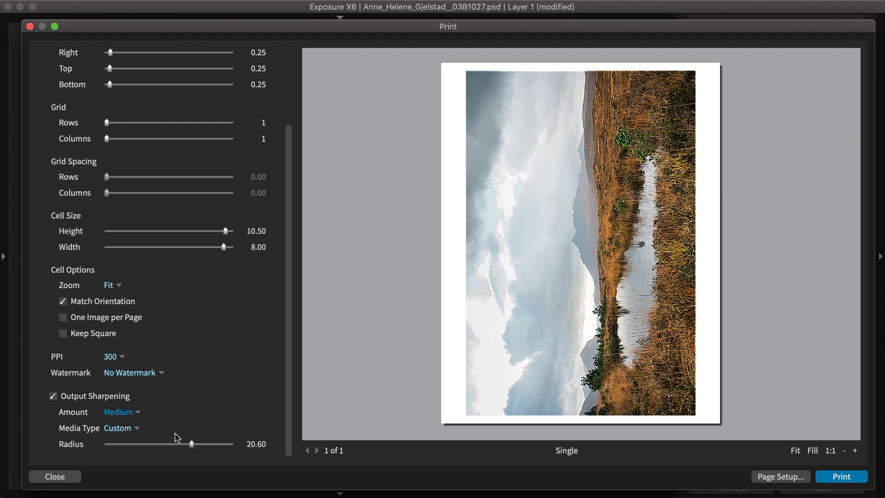
pyautogui.click(137, 429)
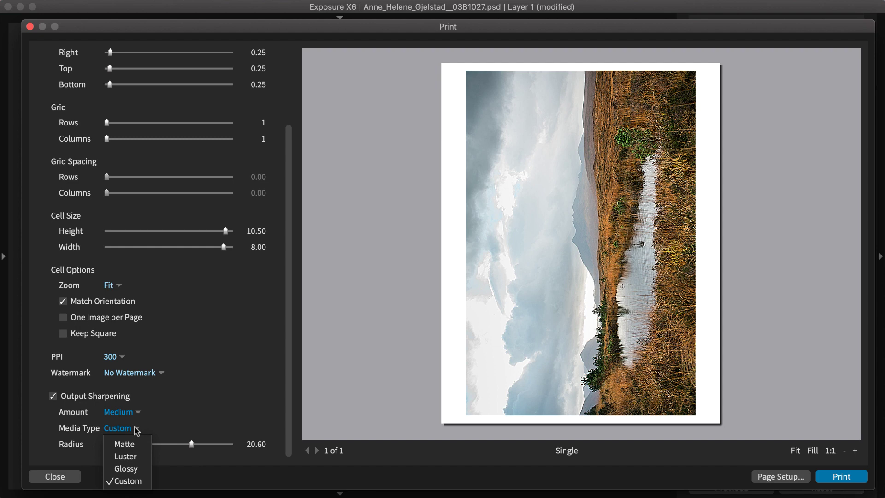
pyautogui.click(125, 468)
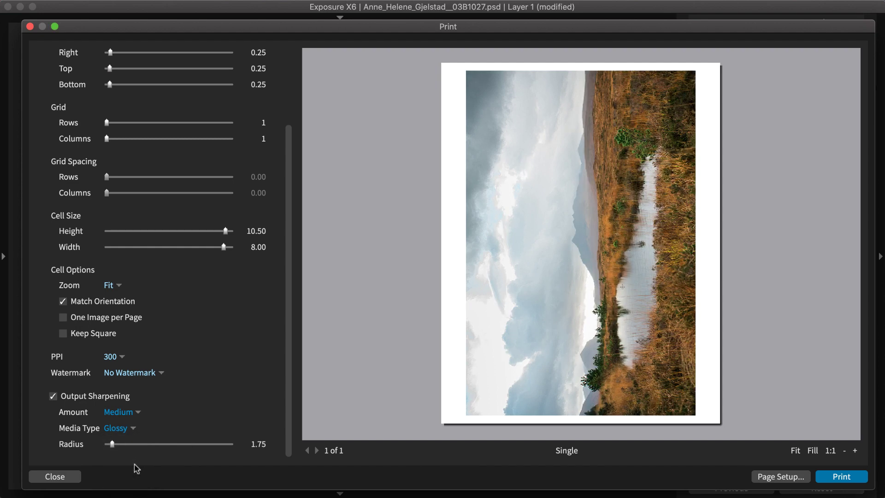